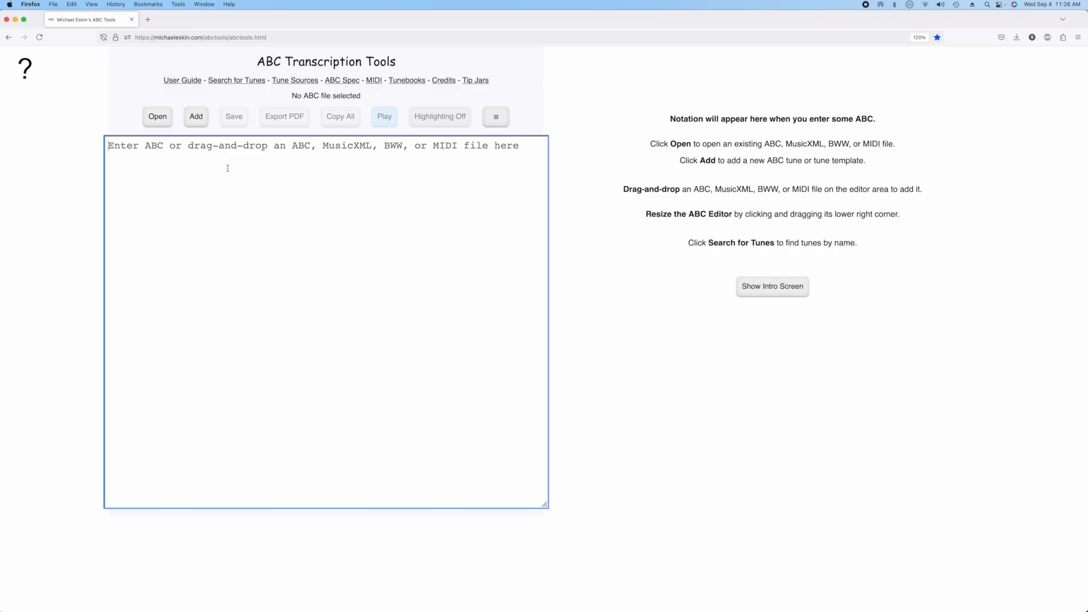
Open the file Piano_Sonata_no_1_in_F_minor,_Adagio.abc from Downloads and look through its text and notation.
{"action": "left_click", "coordinate": [158, 116]}
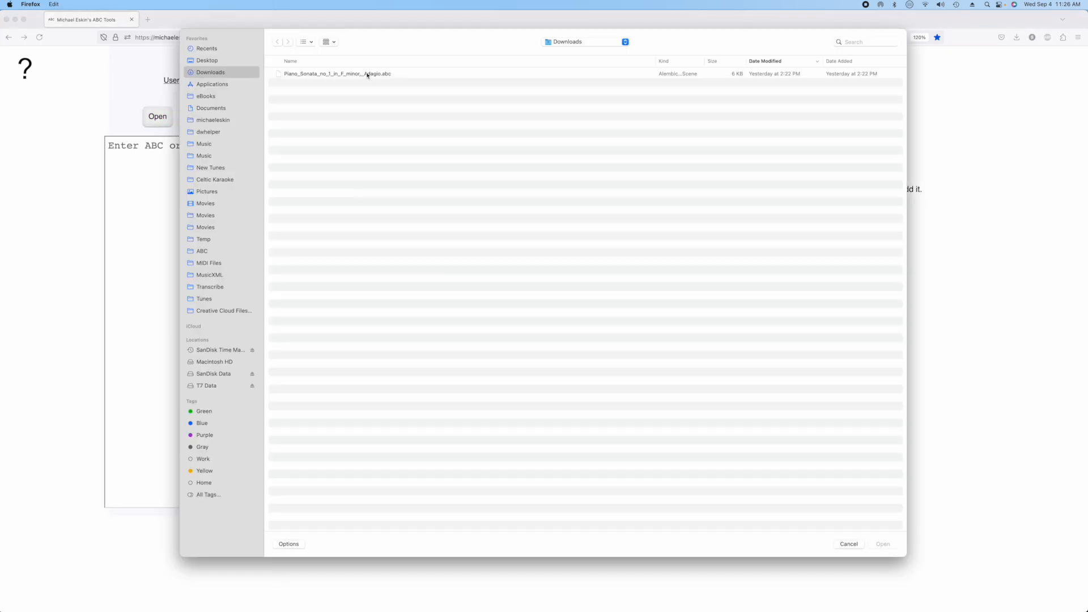
{"action": "double_click", "coordinate": [362, 74]}
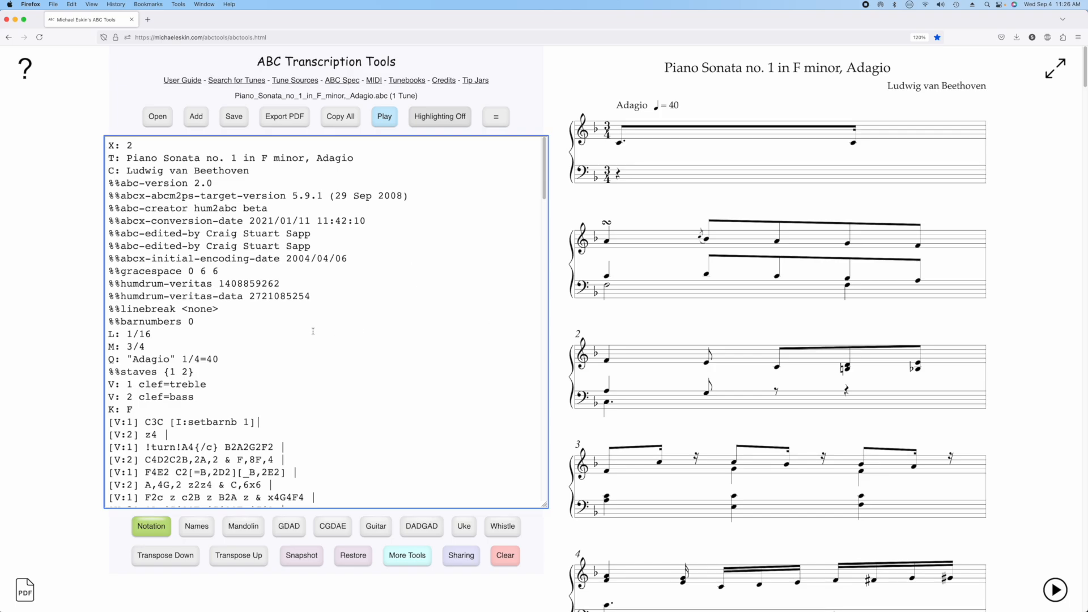
{"action": "scroll", "coordinate": [353, 350], "scroll_direction": "down", "scroll_amount": 5}
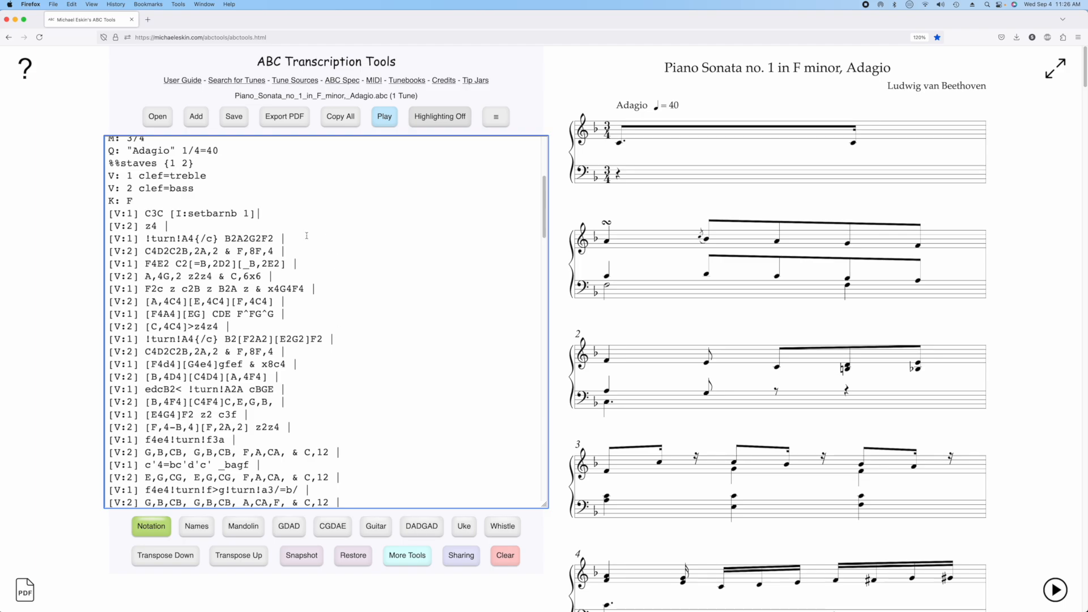
{"action": "scroll", "coordinate": [669, 248], "scroll_direction": "down", "scroll_amount": 15}
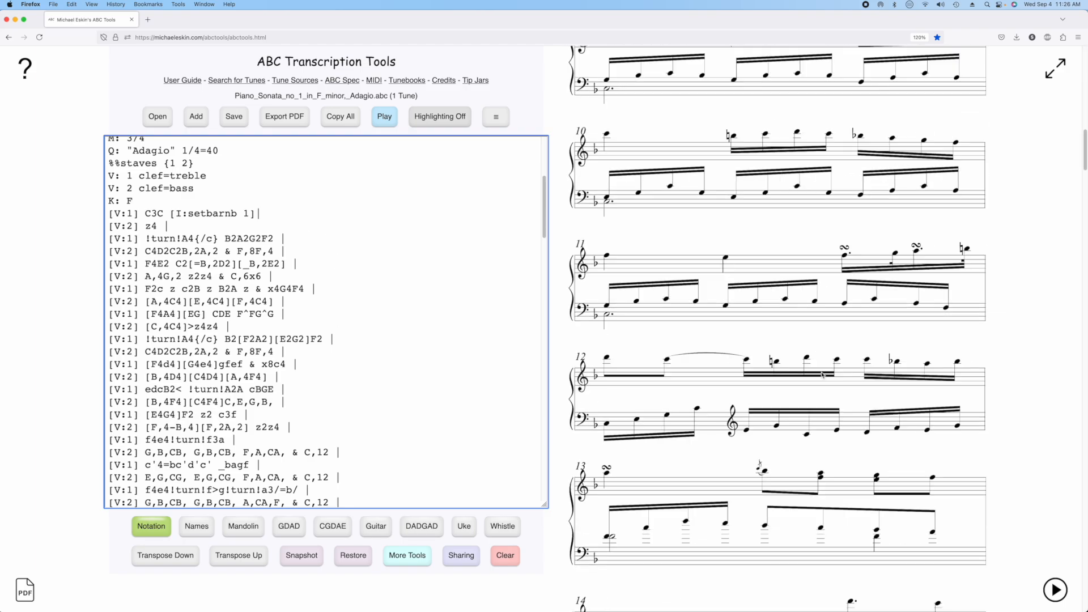
{"action": "scroll", "coordinate": [822, 375], "scroll_direction": "down", "scroll_amount": 10}
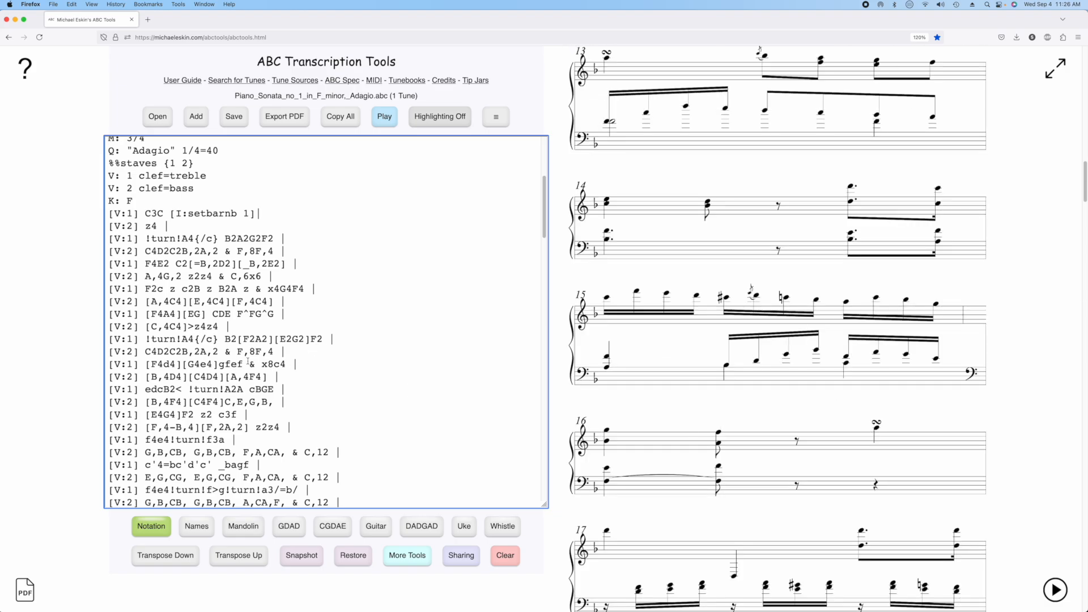
Examine the "&" voice overlays and measure lines in the ABC text and compare them with the rendered notation.
{"action": "left_click_drag", "start_coordinate": [249, 364], "coordinate": [286, 365]}
{"action": "left_click", "coordinate": [258, 365]}
{"action": "left_click_drag", "start_coordinate": [262, 365], "coordinate": [290, 365]}
{"action": "left_click_drag", "start_coordinate": [255, 289], "coordinate": [304, 289]}
{"action": "scroll", "coordinate": [364, 304], "scroll_direction": "down", "scroll_amount": 6}
{"action": "left_click_drag", "start_coordinate": [287, 260], "coordinate": [330, 233]}
{"action": "left_click", "coordinate": [420, 324]}
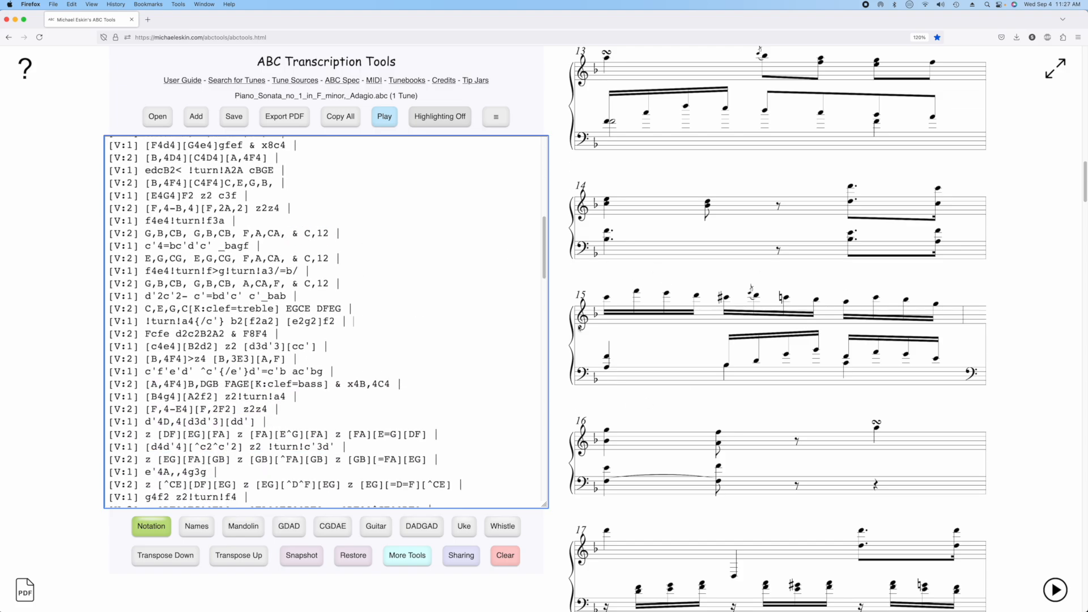
{"action": "type", "text": "|"}
{"action": "scroll", "coordinate": [968, 318], "scroll_direction": "up", "scroll_amount": 10}
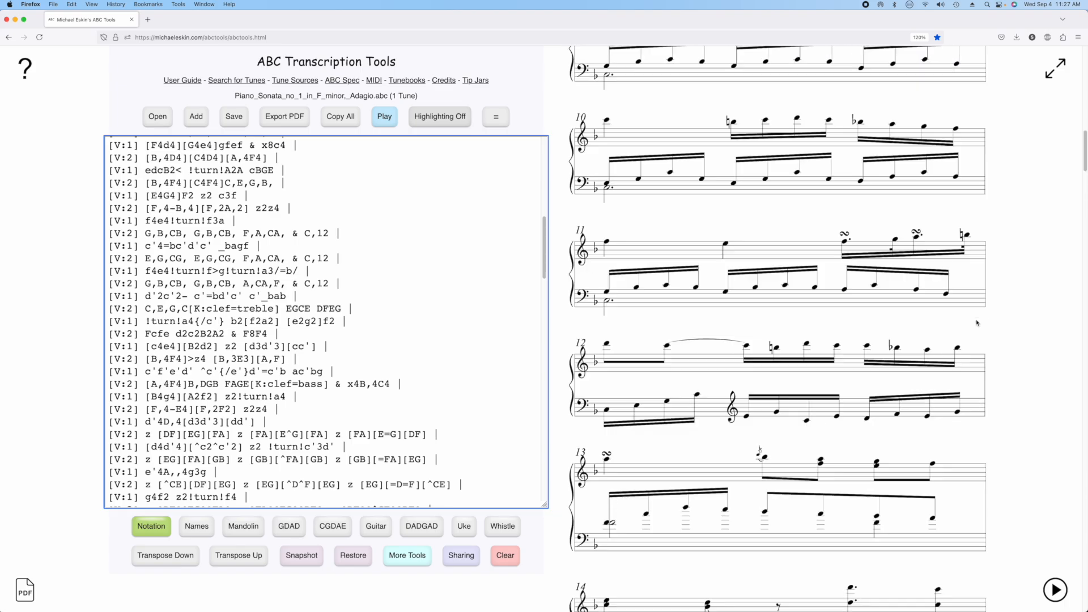
{"action": "scroll", "coordinate": [976, 323], "scroll_direction": "down", "scroll_amount": 10}
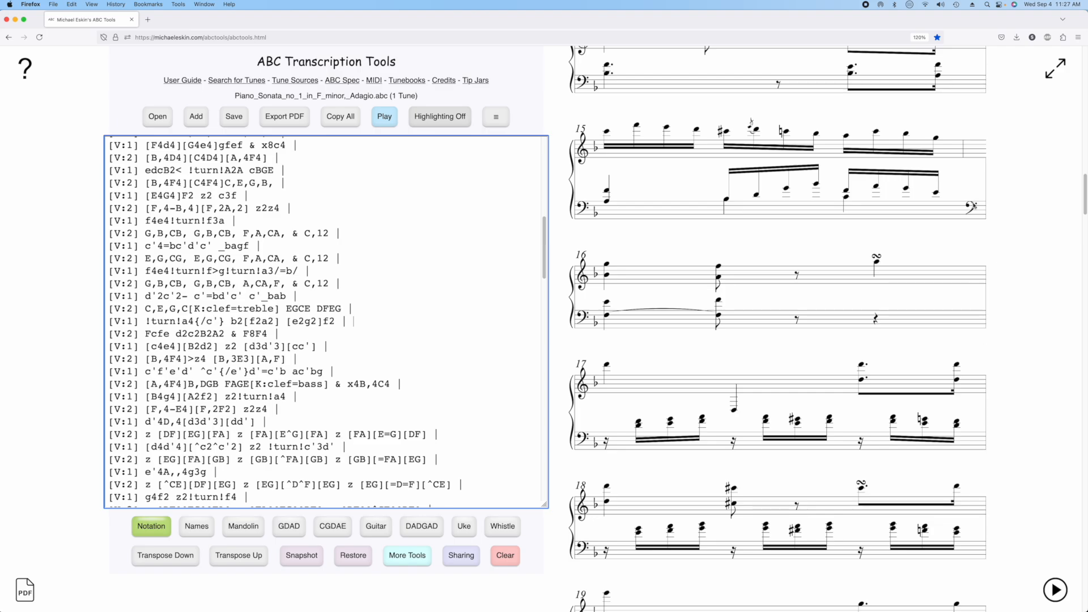
{"action": "key", "text": "BackSpace"}
{"action": "key", "text": "BackSpace"}
Insert the line %abcjs_render_params {"staffwidth":800,"wrap":{"preferredMeasuresPerLine":4}} below %%barnumbers 0 and check the score layout.
{"action": "scroll", "coordinate": [285, 311], "scroll_direction": "up", "scroll_amount": 15}
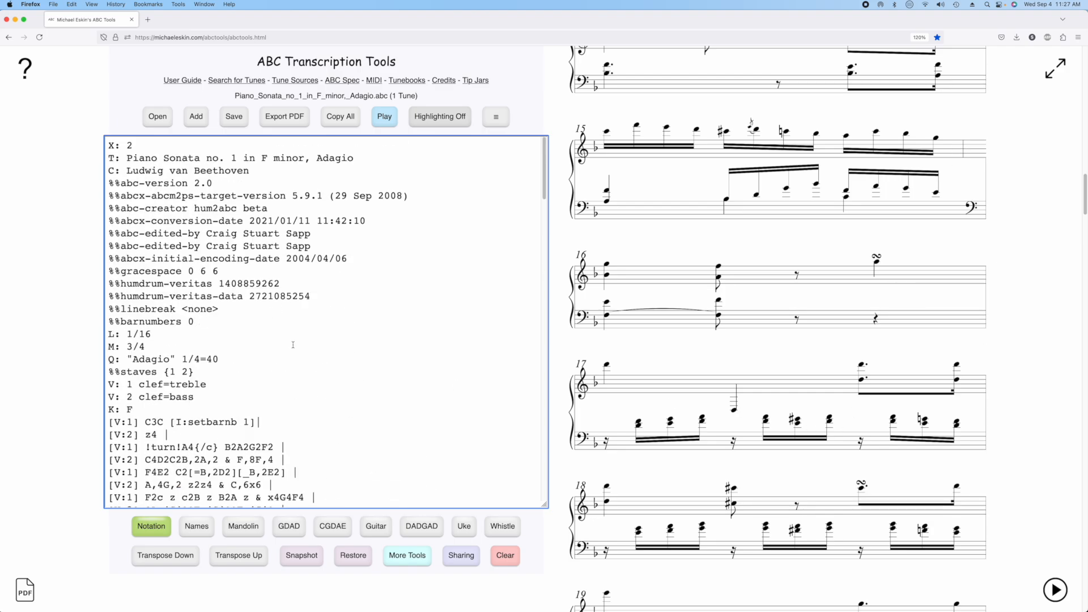
{"action": "key", "text": "Return"}
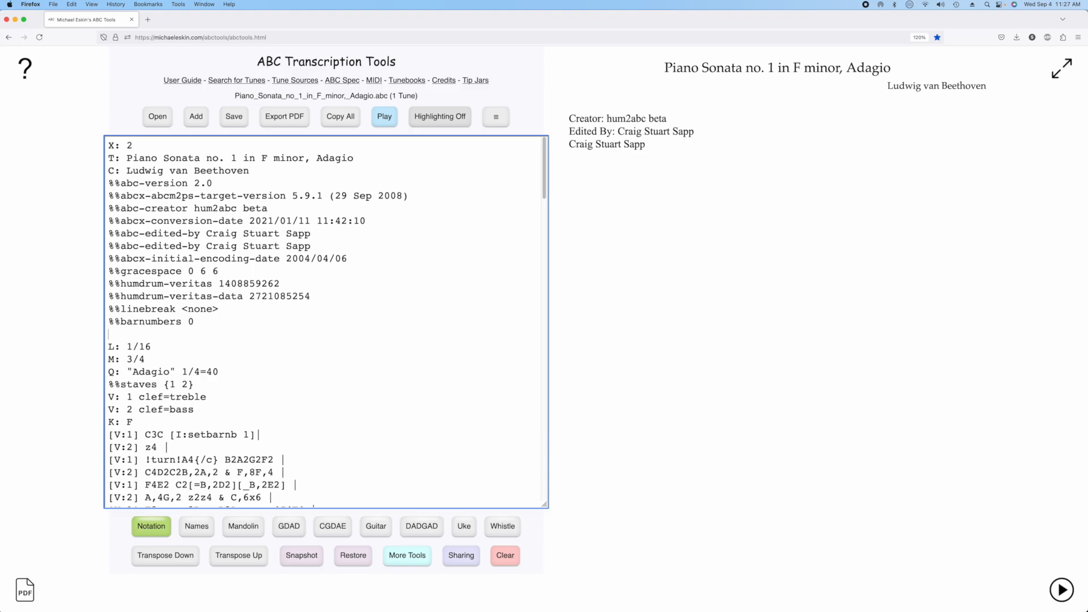
{"action": "type", "text": "%abcjs_render_params {\"staffwidth\":800,\"wrap\":{\"preferredMeasuresPerLine\":4}}"}
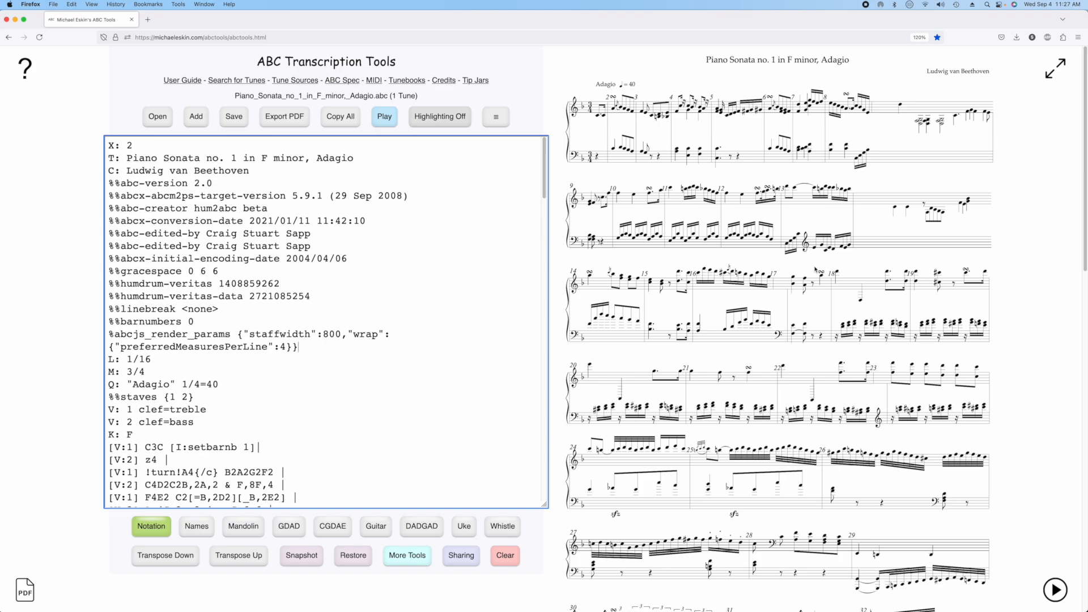
{"action": "scroll", "coordinate": [822, 420], "scroll_direction": "down", "scroll_amount": 10}
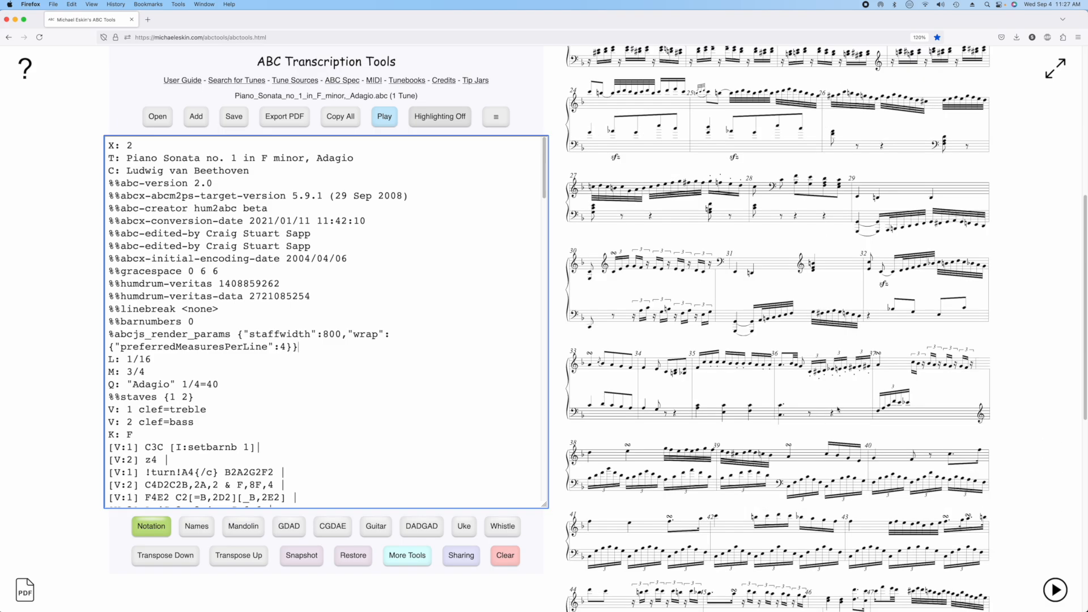
{"action": "scroll", "coordinate": [837, 409], "scroll_direction": "up", "scroll_amount": 10}
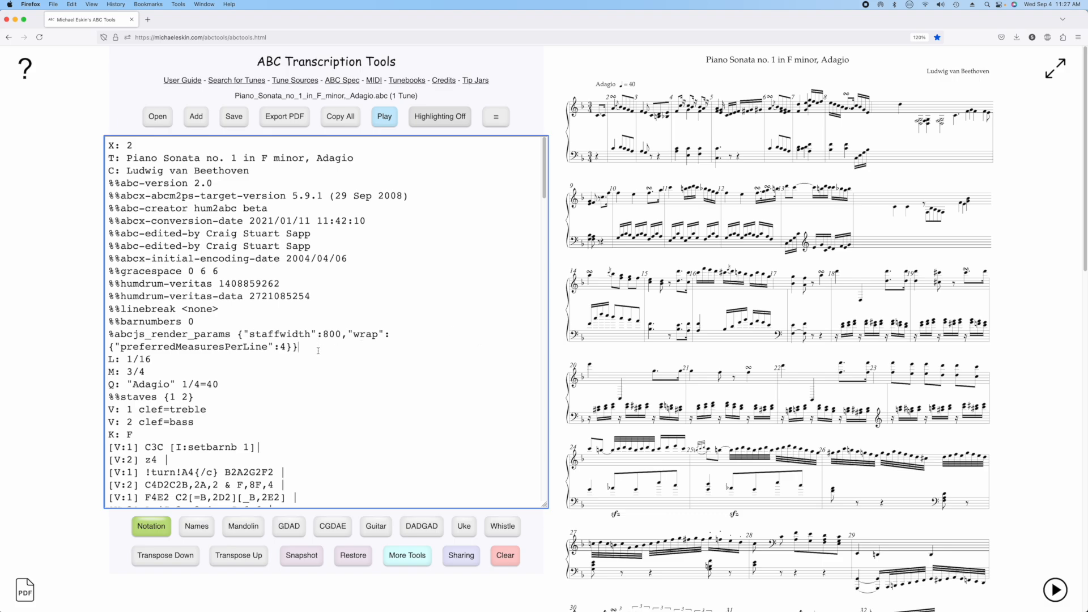
Delete the %abcjs_render_params line and the blank line it leaves from the tune header.
{"action": "left_click_drag", "start_coordinate": [318, 350], "coordinate": [85, 334]}
{"action": "key", "text": "BackSpace"}
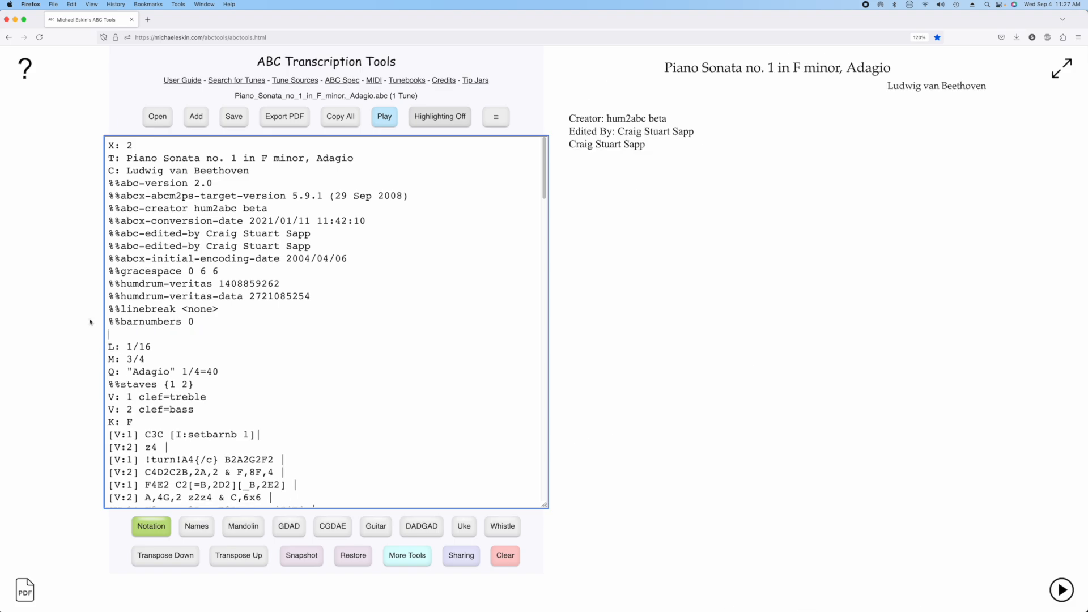
{"action": "key", "text": "BackSpace"}
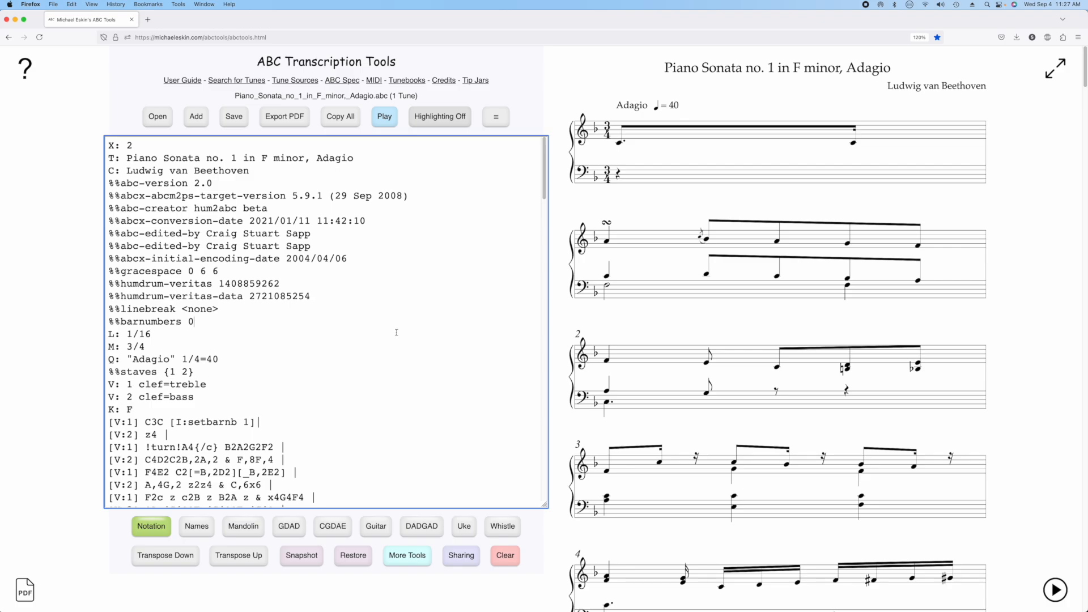
Save the tune as MusicXML under the file name Piano_Sonata_no_1_in_F_minor_Adagio.xml.
{"action": "left_click", "coordinate": [234, 116]}
{"action": "left_click", "coordinate": [559, 207]}
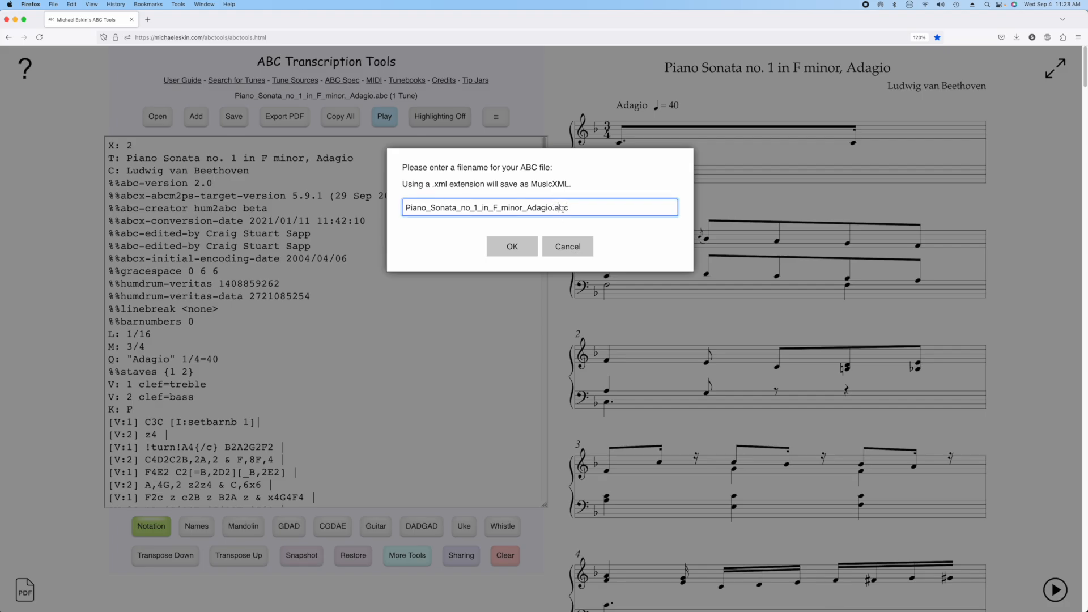
{"action": "double_click", "coordinate": [561, 207]}
{"action": "type", "text": "xml"}
{"action": "left_click", "coordinate": [518, 255]}
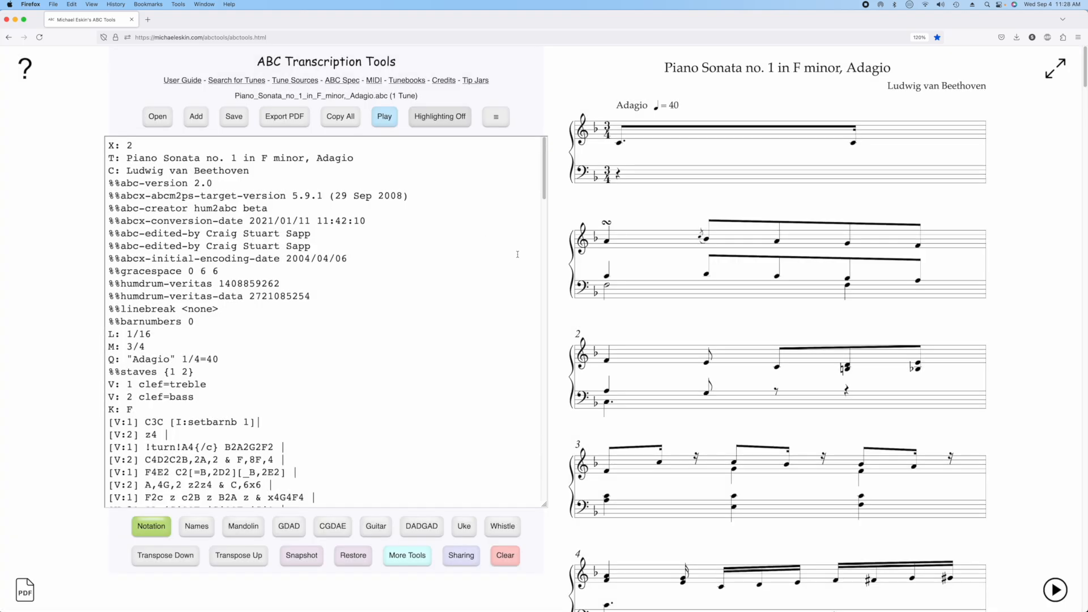
Open the exported Piano_Sonata_no_1_in_F_minor_Adagio.xml from Downloads and look through its notation.
{"action": "left_click", "coordinate": [438, 252]}
{"action": "left_click", "coordinate": [158, 116]}
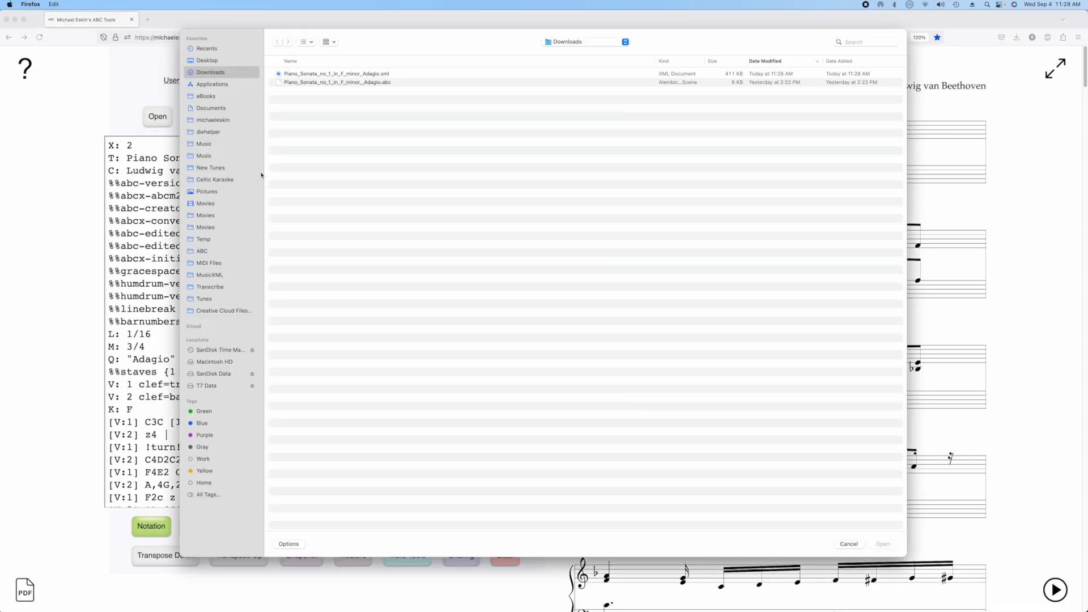
{"action": "double_click", "coordinate": [322, 74]}
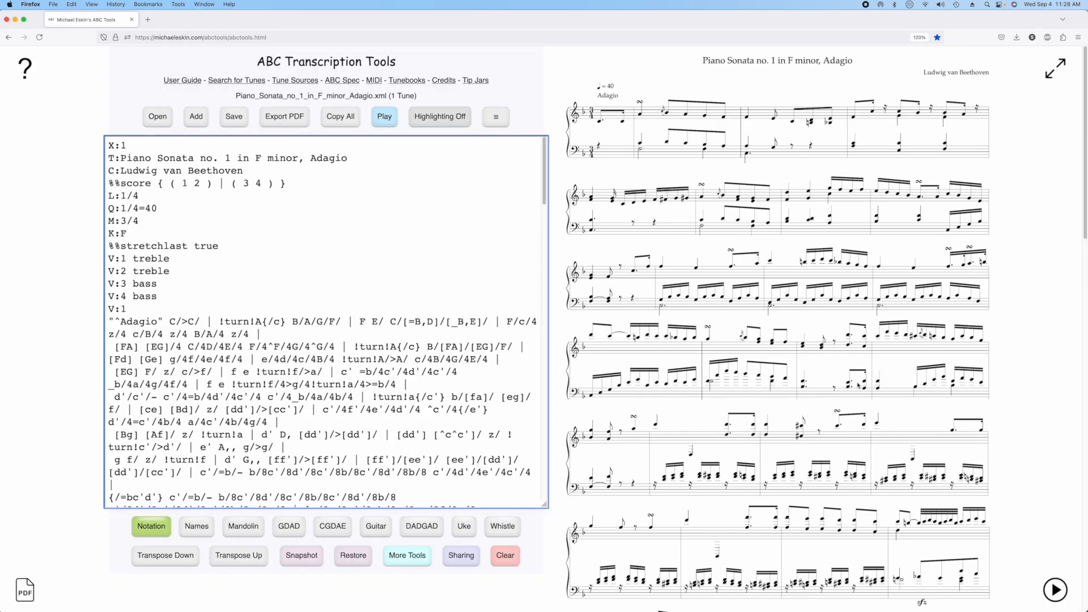
{"action": "scroll", "coordinate": [858, 384], "scroll_direction": "down", "scroll_amount": 5}
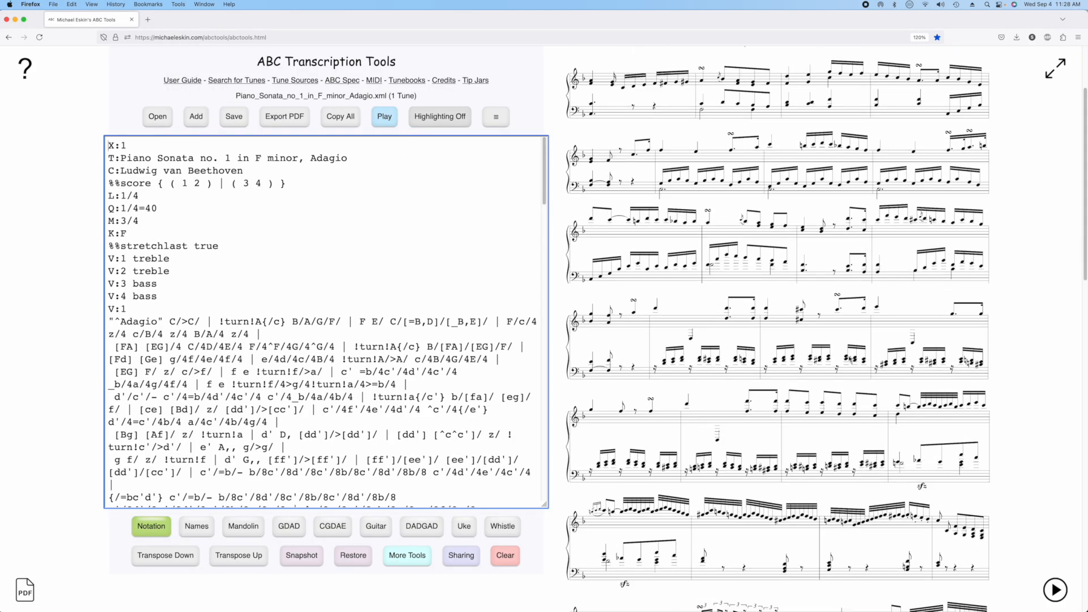
{"action": "scroll", "coordinate": [851, 359], "scroll_direction": "down", "scroll_amount": 15}
{"action": "scroll", "coordinate": [798, 402], "scroll_direction": "down", "scroll_amount": 15}
{"action": "scroll", "coordinate": [842, 461], "scroll_direction": "down", "scroll_amount": 5}
{"action": "scroll", "coordinate": [841, 461], "scroll_direction": "up", "scroll_amount": 20}
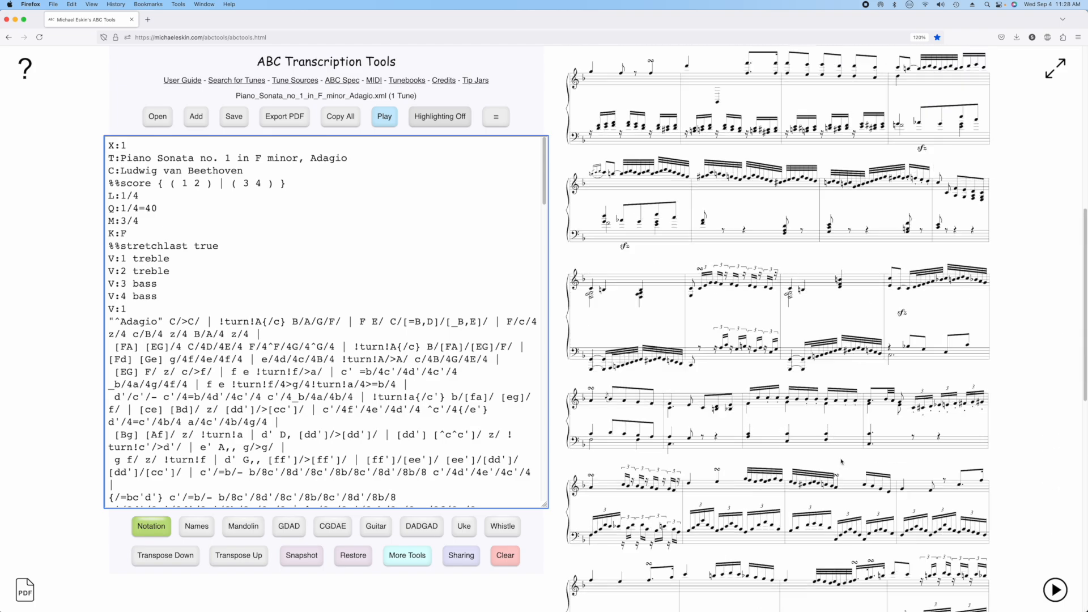